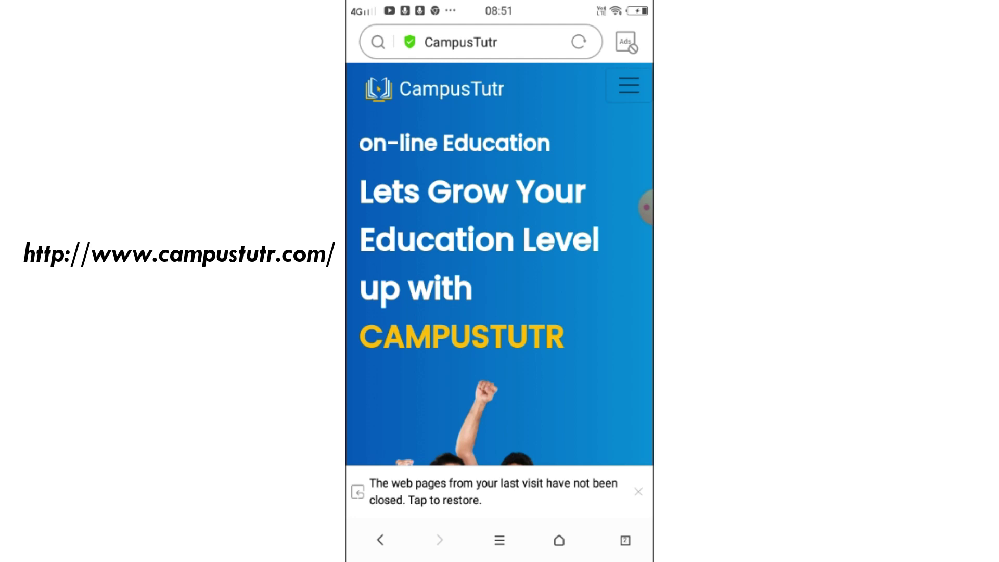
Open the CampusTutr site menu and go to the LOGIN page.
click(628, 86)
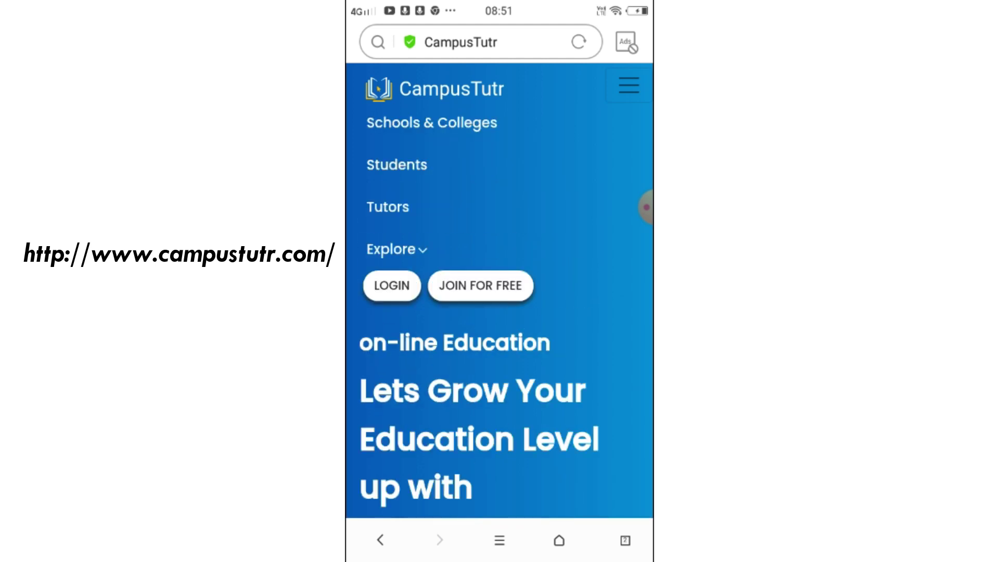
click(391, 285)
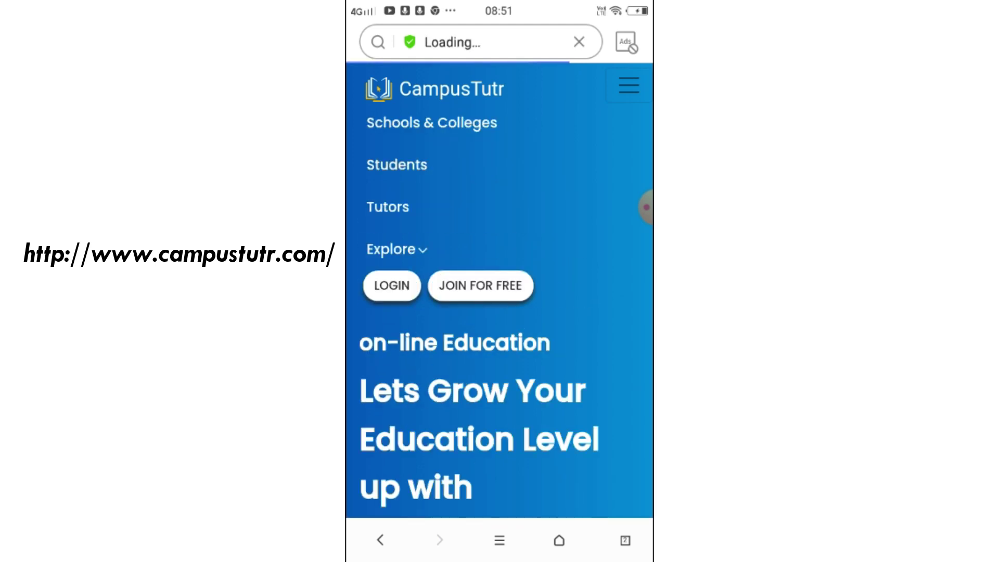
scroll(499, 312, down, 5)
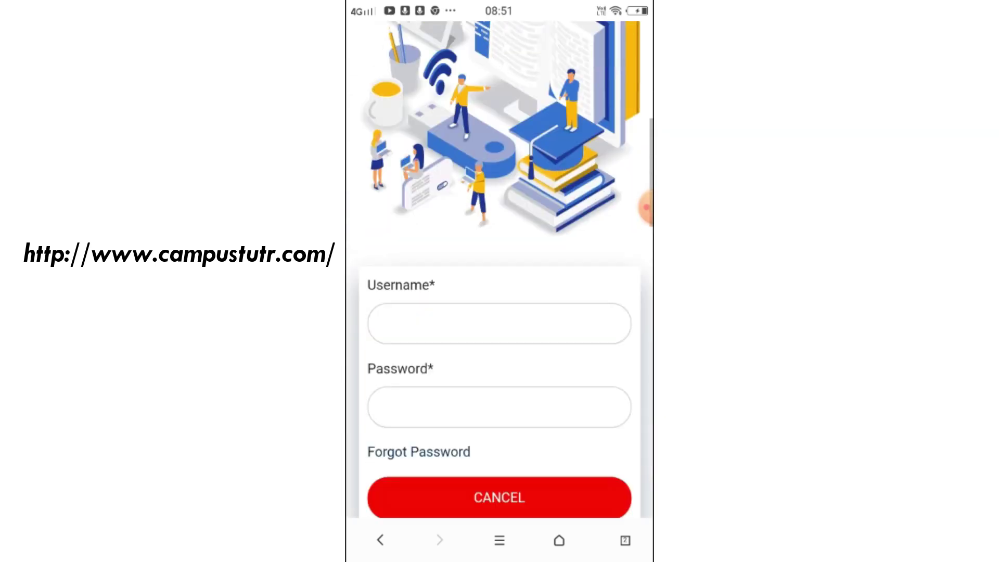
Log in to CampusTutr with the demo student username and password.
click(499, 348)
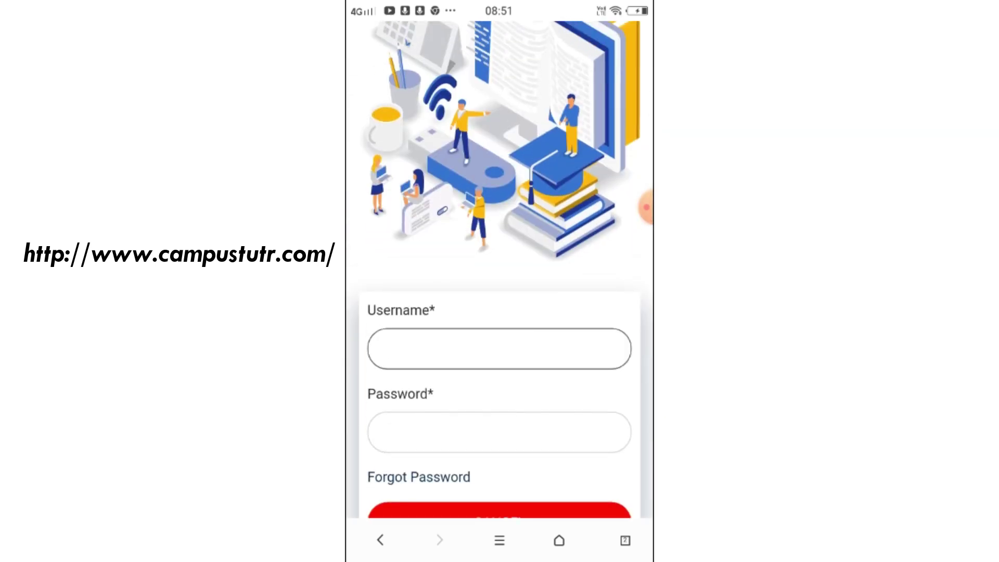
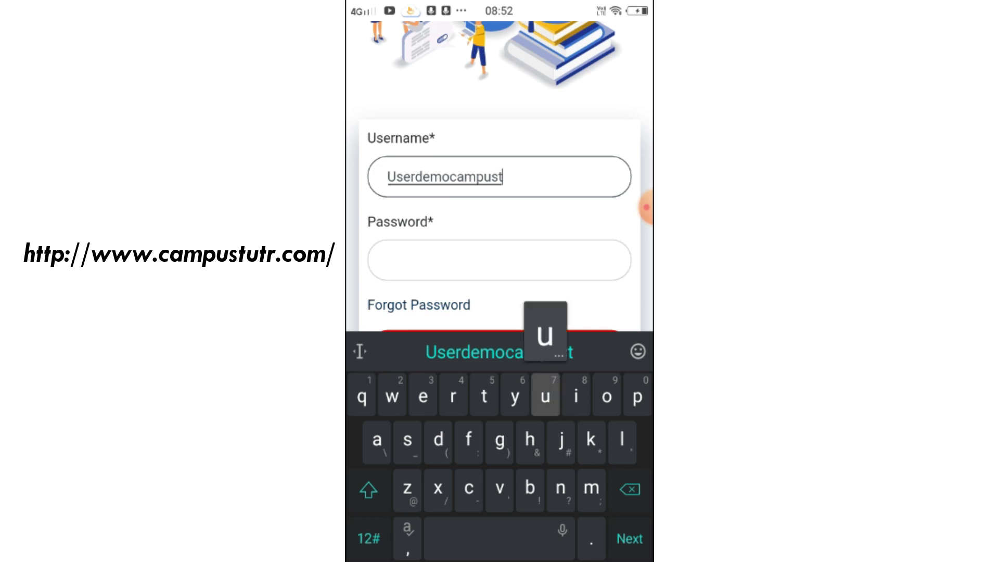
click(476, 176)
click(500, 260)
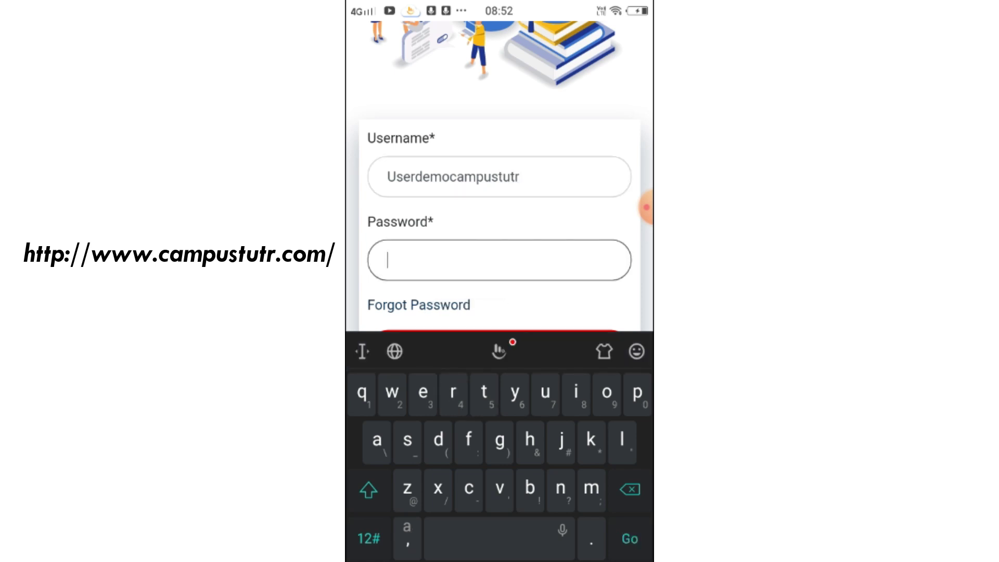
click(368, 488)
click(369, 538)
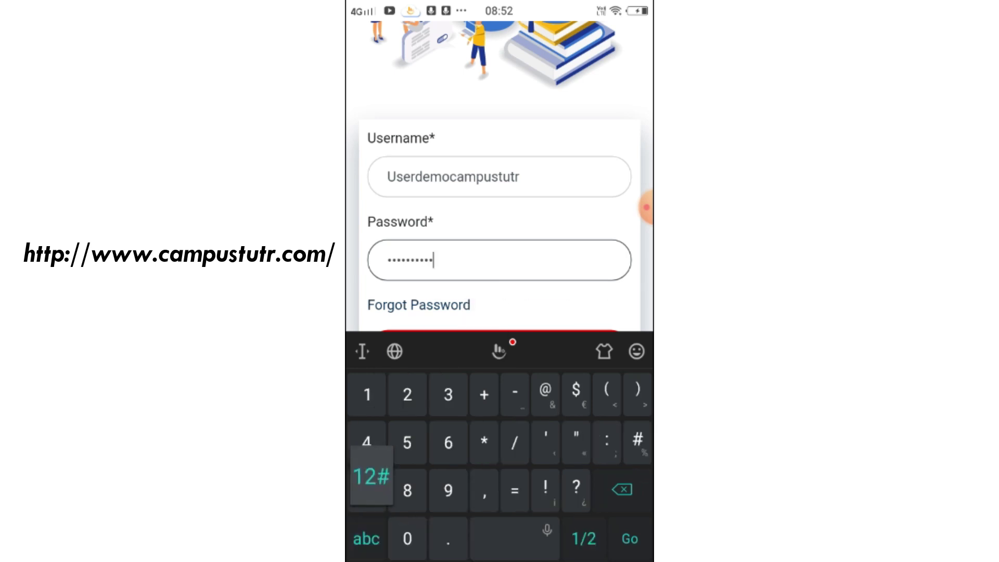
scroll(500, 196, down, 2)
scroll(500, 195, down, 2)
key(Return)
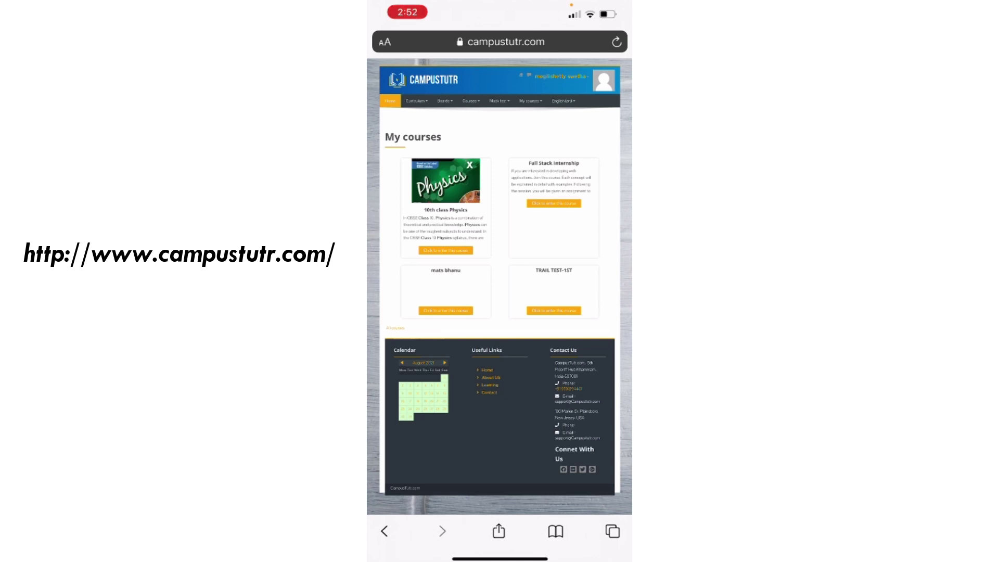
Enter the TR-1ST course from the My courses list.
click(553, 310)
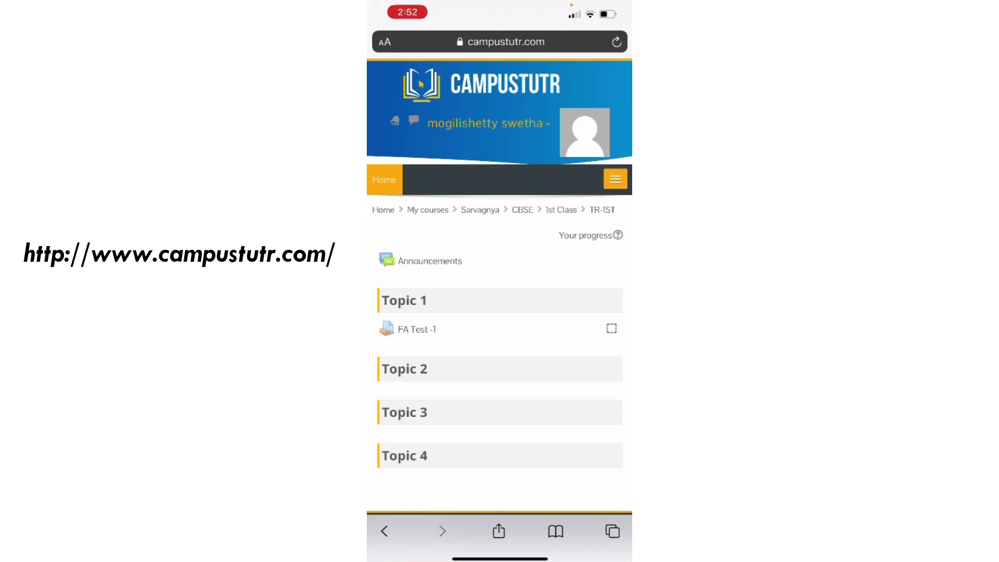
Open the FA Test -1 assignment under Topic 1 to begin a submission.
click(417, 329)
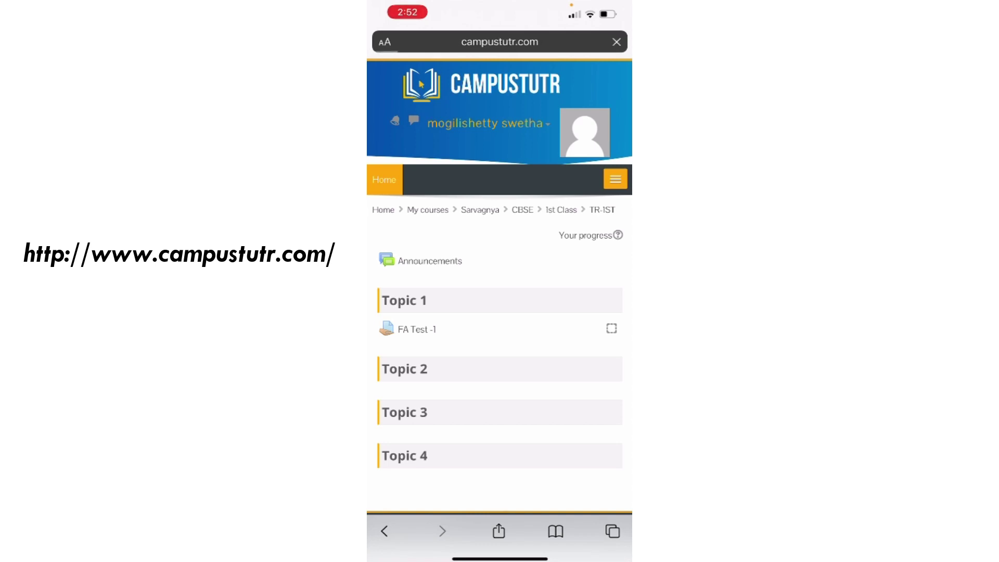
scroll(500, 312, down, 5)
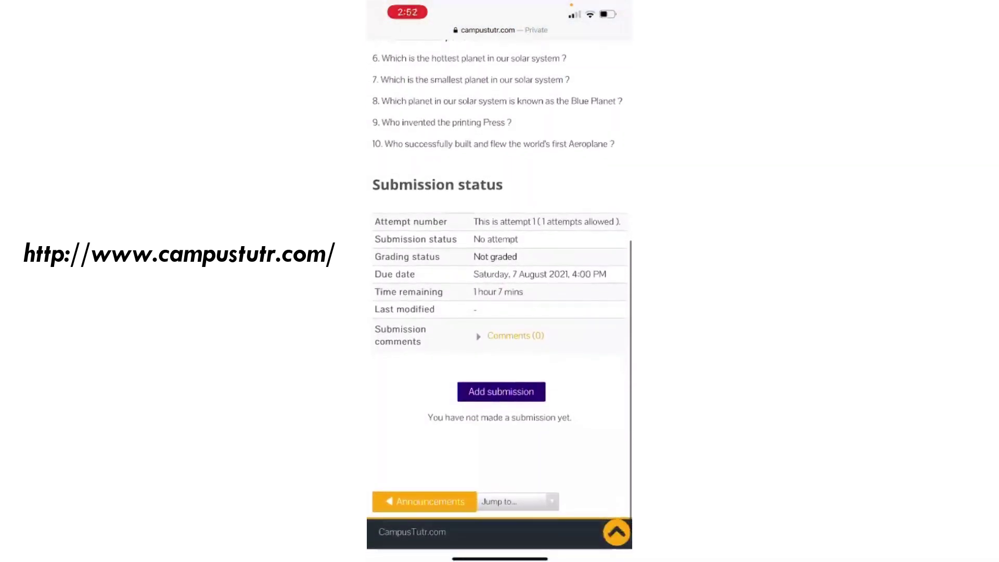
scroll(500, 312, up, 2)
scroll(499, 300, down, 2)
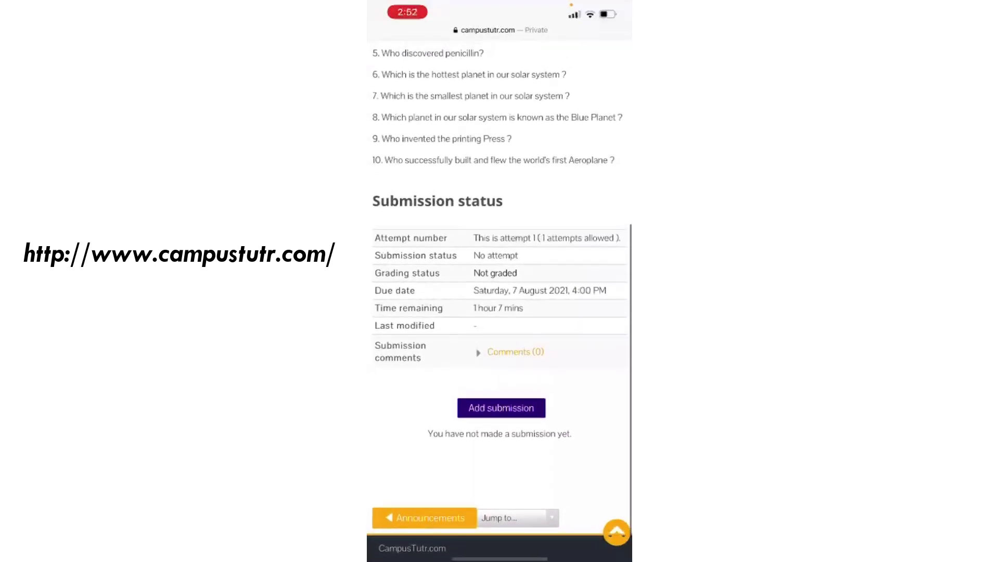
scroll(501, 406, up, 1)
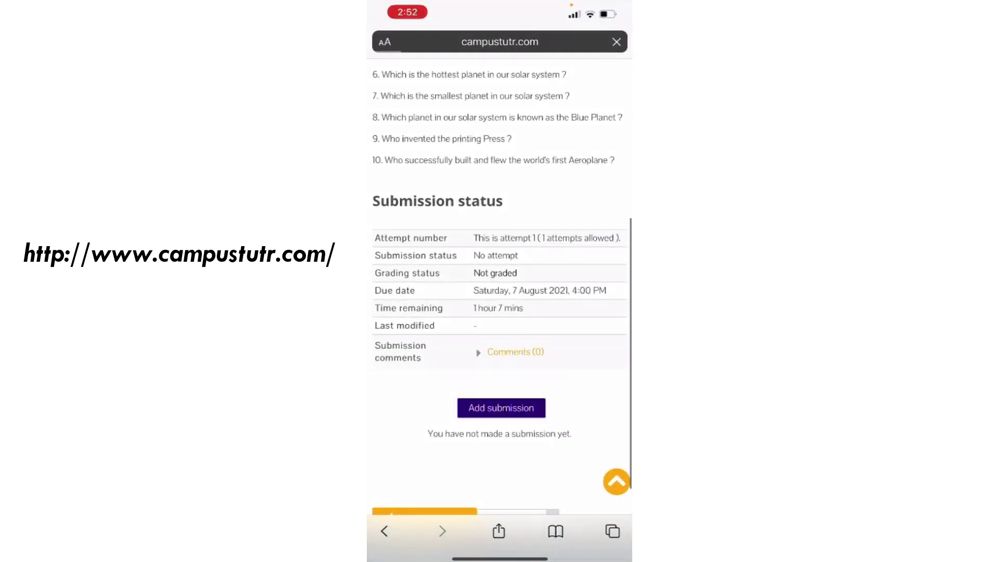
scroll(499, 312, down, 5)
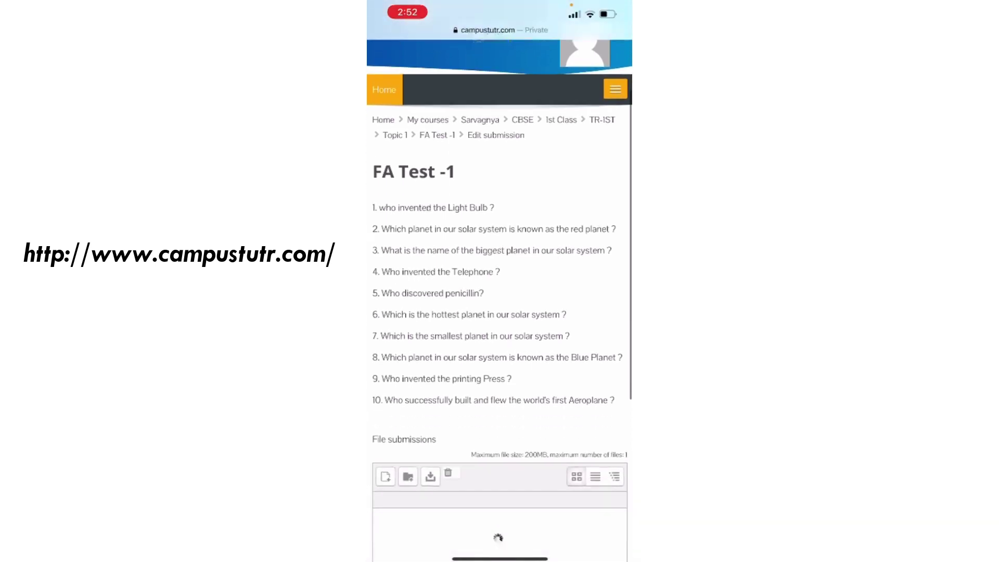
scroll(500, 312, down, 2)
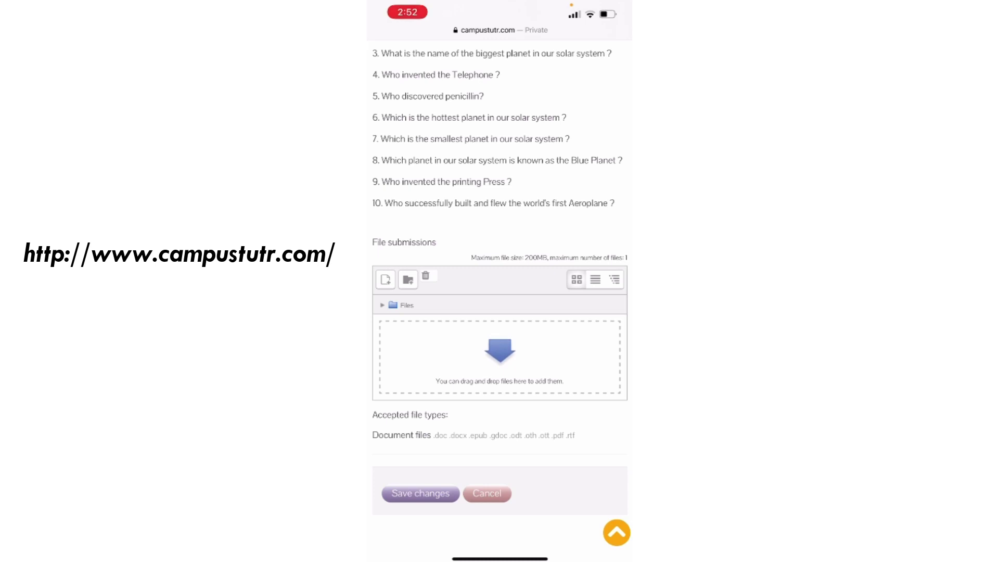
Open the Add file upload form and bring up the phone's file source options.
click(384, 279)
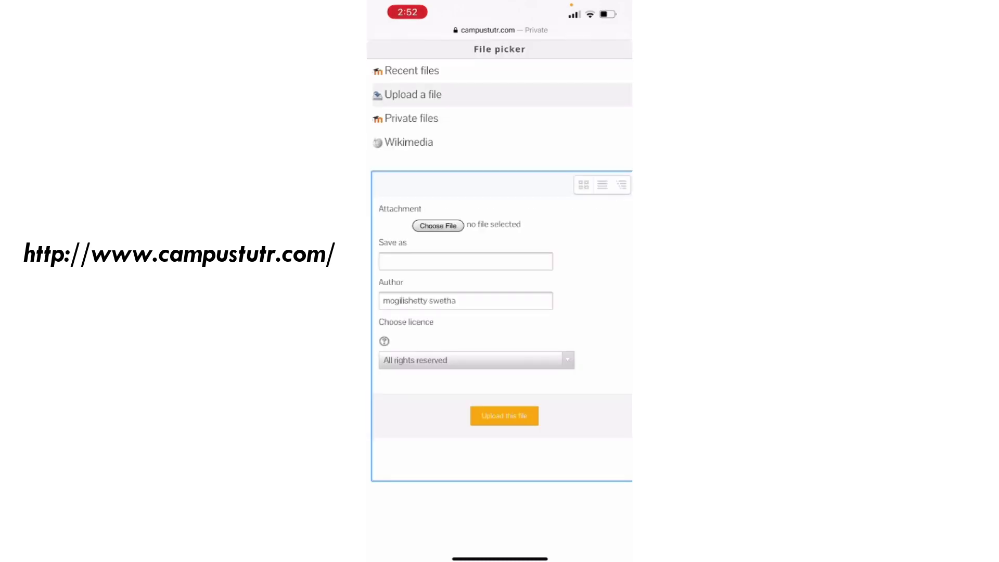
click(465, 261)
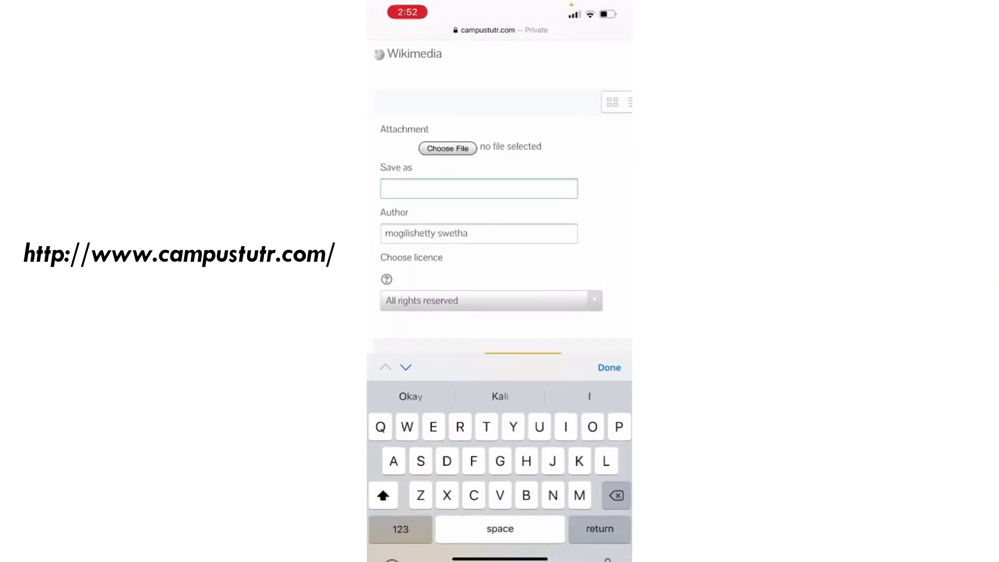
scroll(503, 186, up, 3)
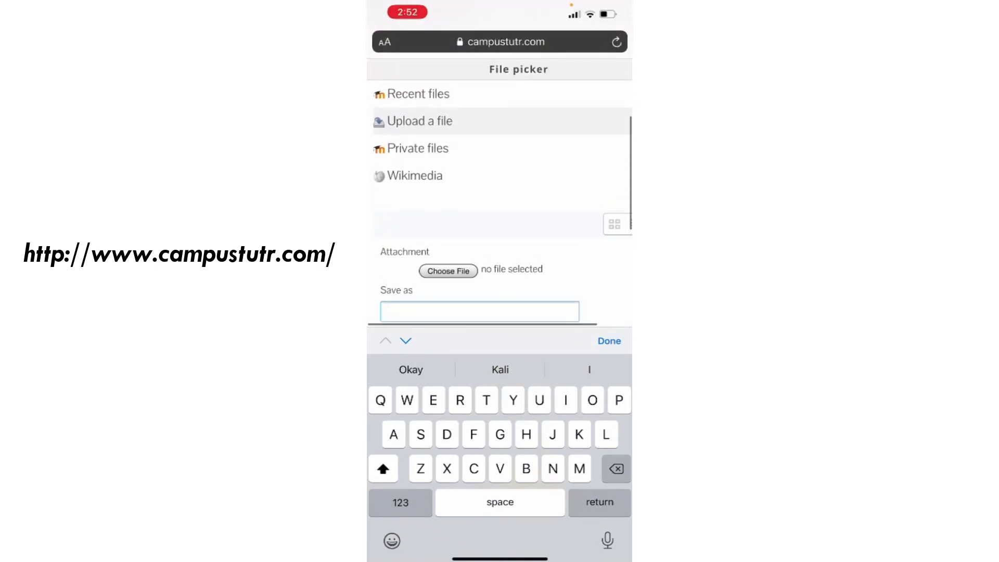
click(448, 270)
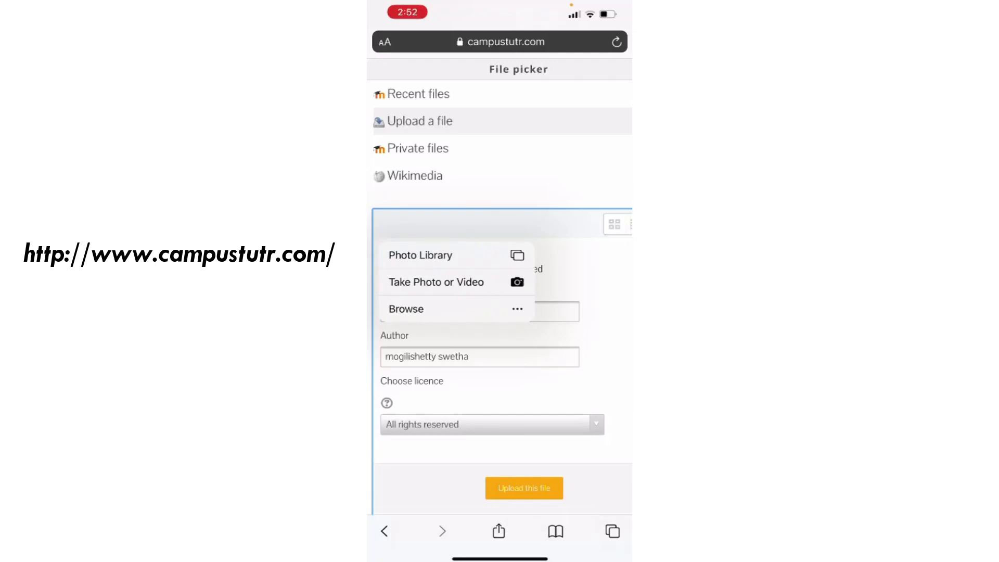
Browse the phone and attach 10TH_STATE_HIN_INFO.pdf from Recents.
click(406, 309)
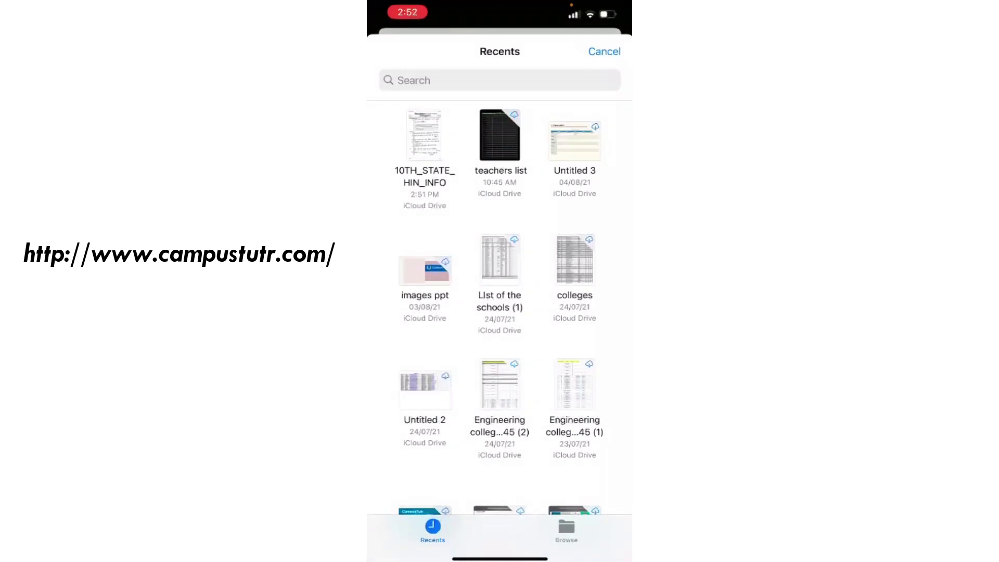
click(424, 148)
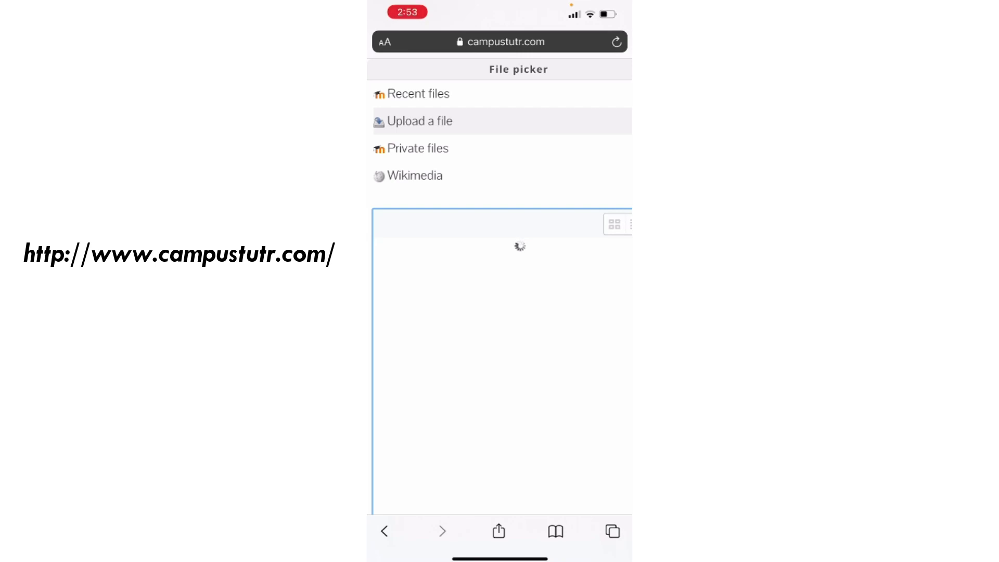
scroll(499, 312, down, 1)
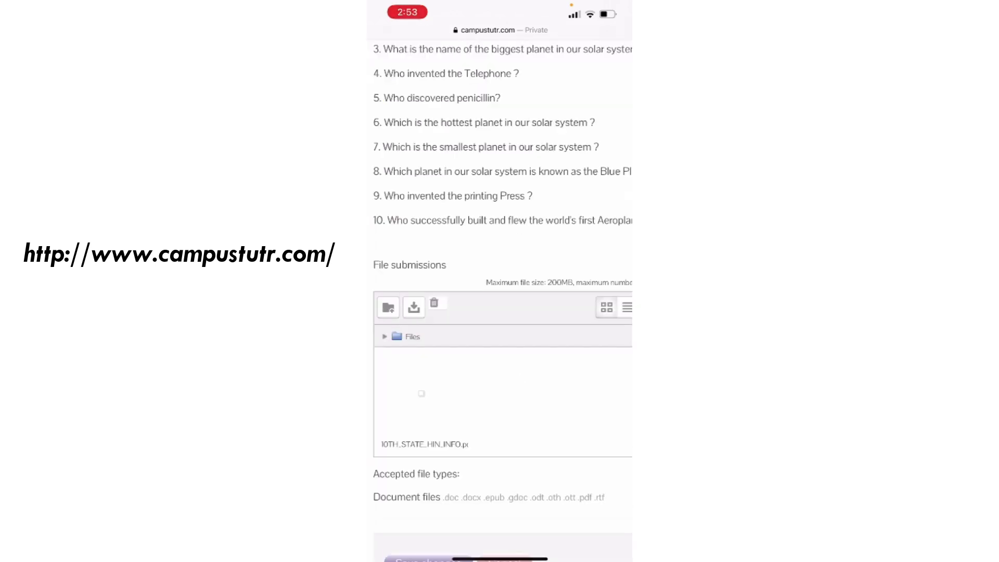
scroll(502, 313, down, 3)
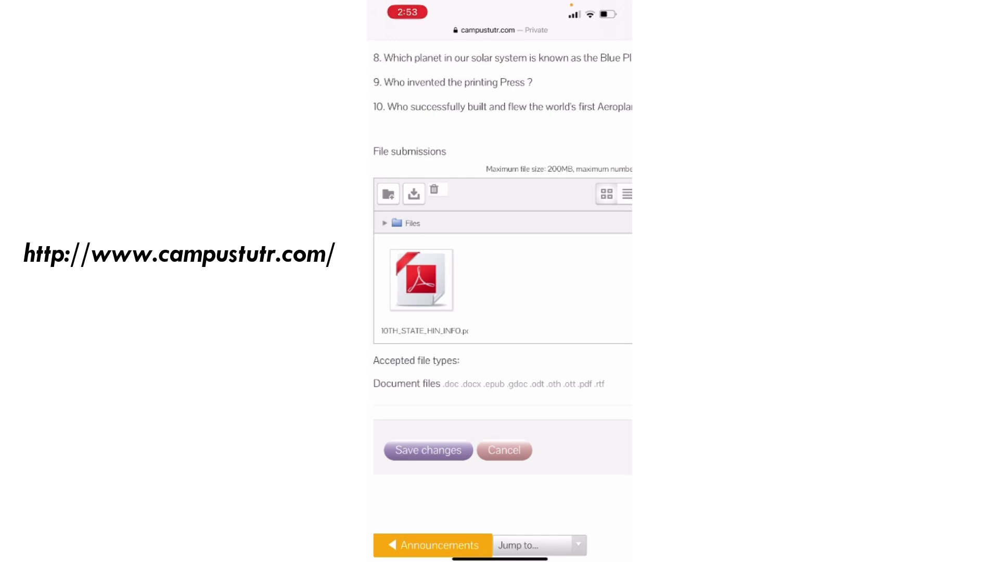
Save 10TH_STATE_HIN_INFO.pdf to the FA Test -1 file submissions.
click(500, 30)
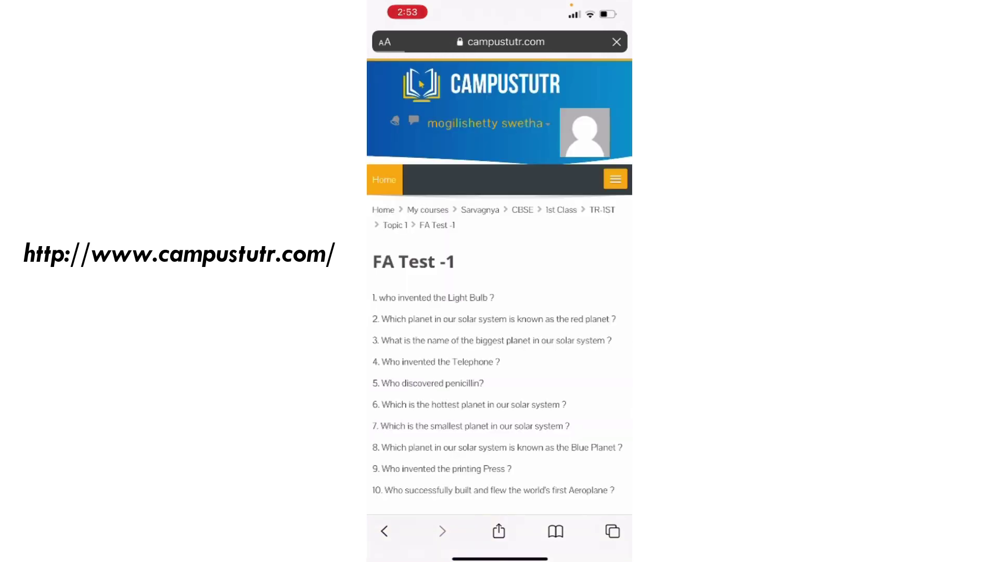
scroll(500, 312, down, 5)
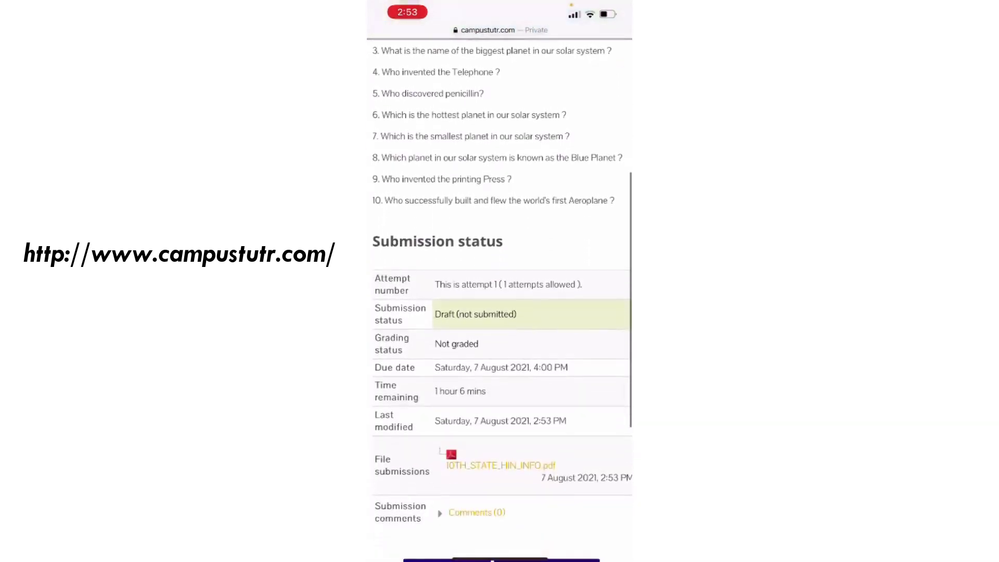